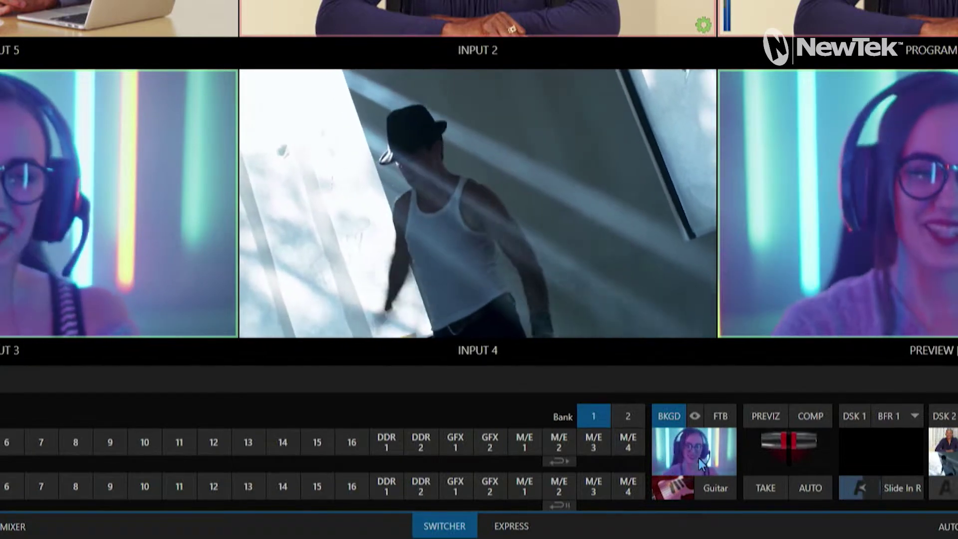
Step: Open the BKGD transition bin and launch the Media Browser from slot 3's + button
{"action": "left_click", "coordinate": [676, 481]}
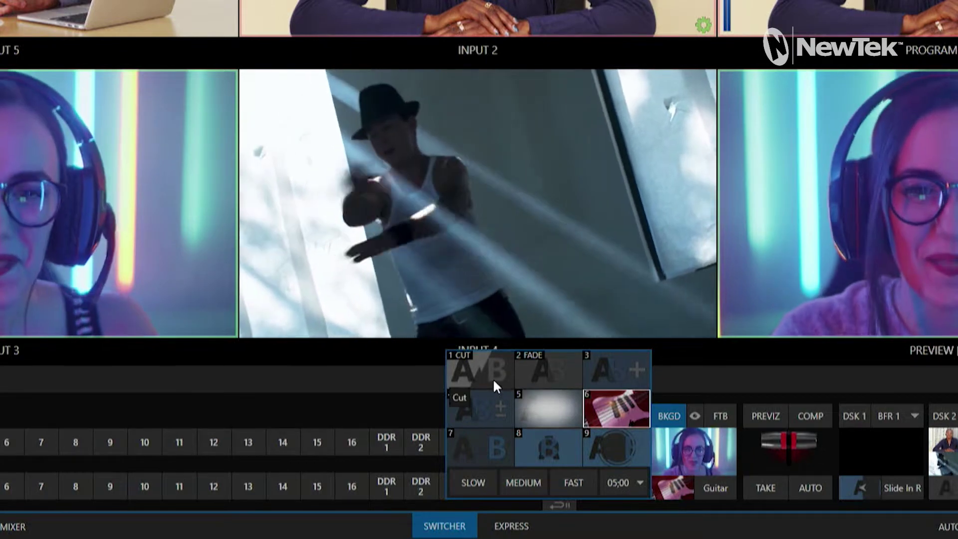
{"action": "left_click", "coordinate": [487, 381]}
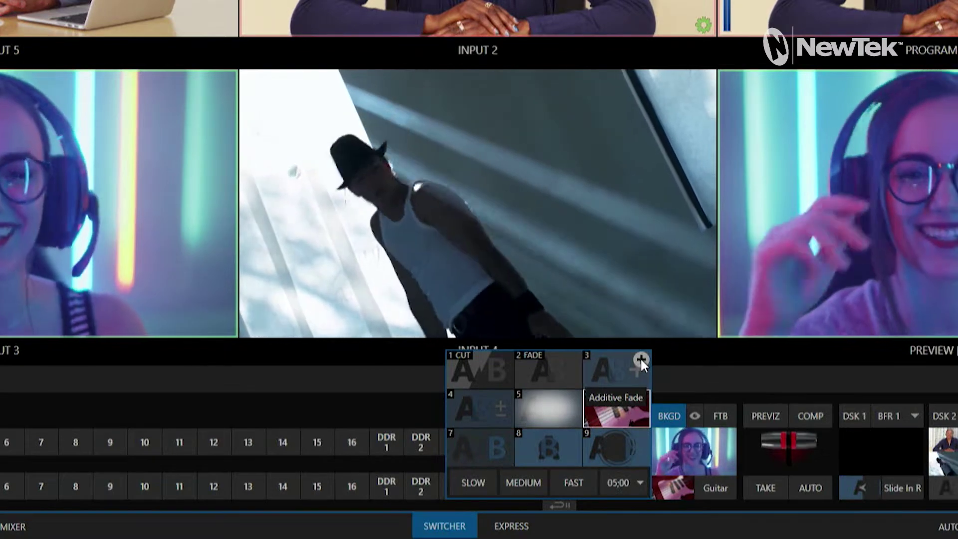
{"action": "left_click", "coordinate": [641, 359]}
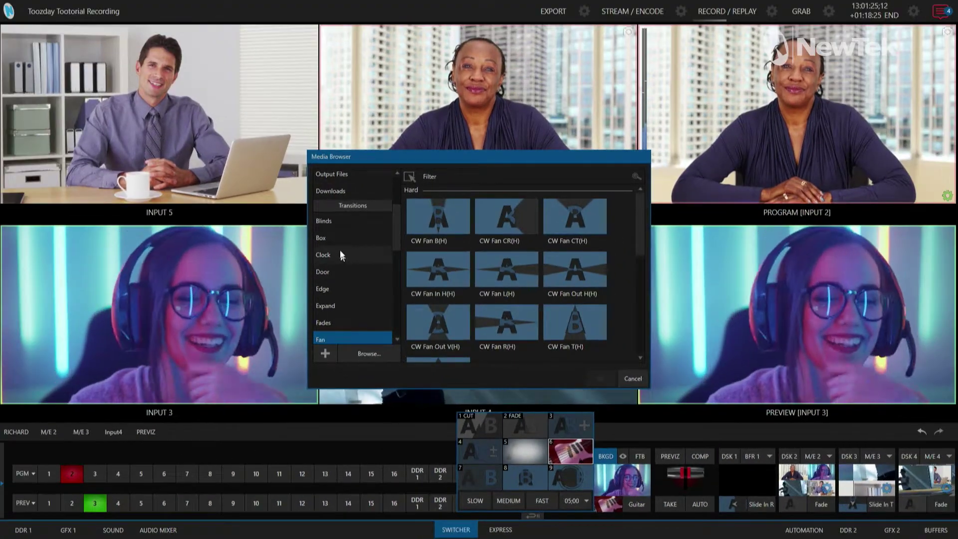
Step: Browse the Box, Clock and Door transition categories and load CW Door B(H) into slot 3
{"action": "left_click", "coordinate": [340, 240]}
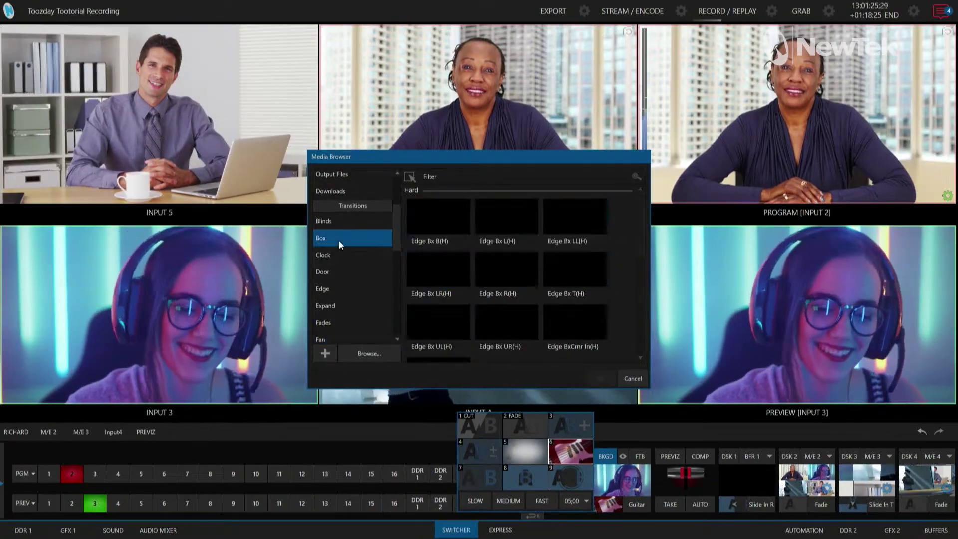
{"action": "left_click", "coordinate": [341, 255]}
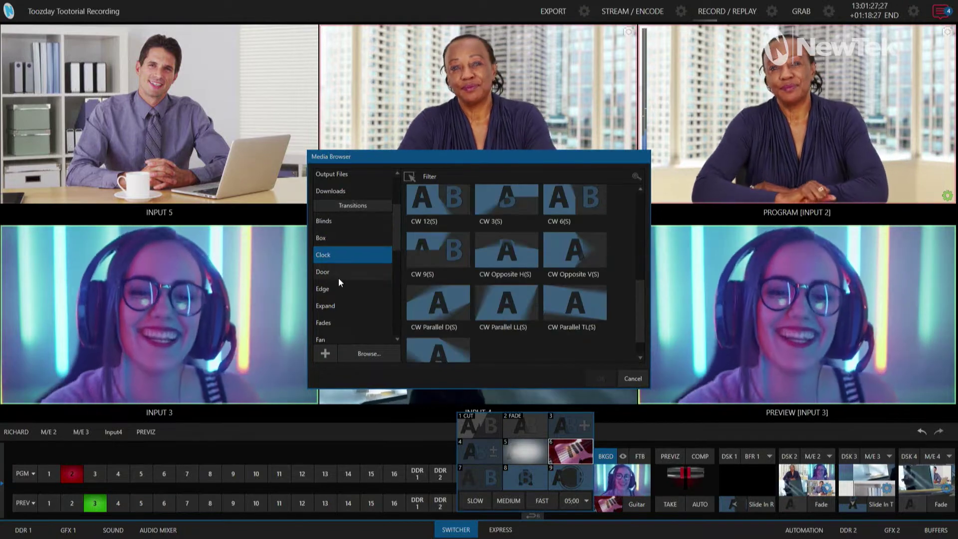
{"action": "left_click", "coordinate": [338, 277]}
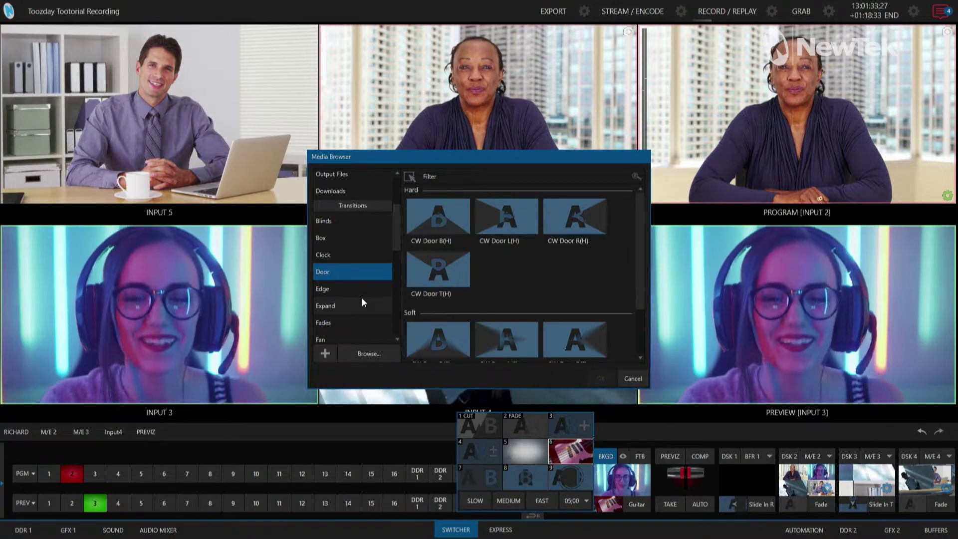
{"action": "scroll", "coordinate": [361, 297], "scroll_direction": "down", "scroll_amount": 4}
{"action": "scroll", "coordinate": [362, 299], "scroll_direction": "up", "scroll_amount": 6}
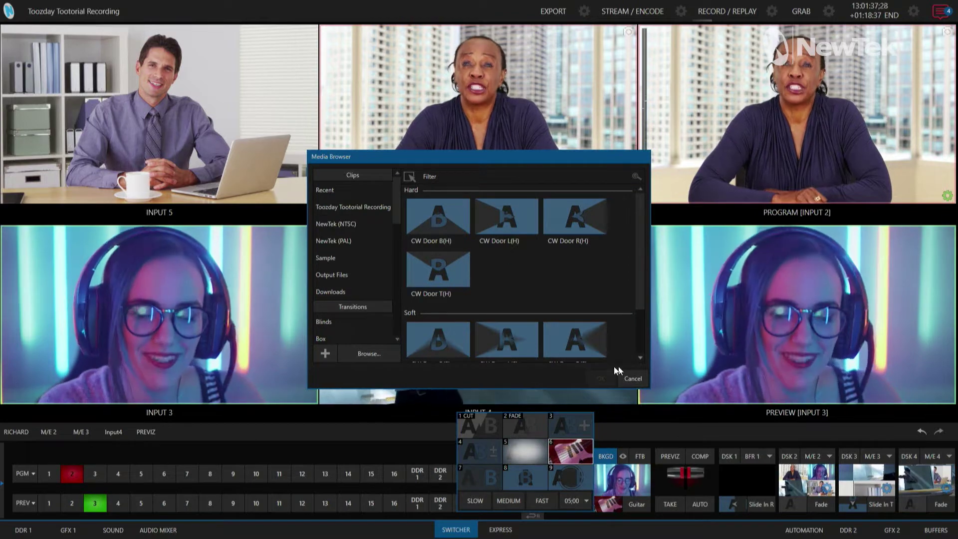
{"action": "left_click", "coordinate": [449, 218]}
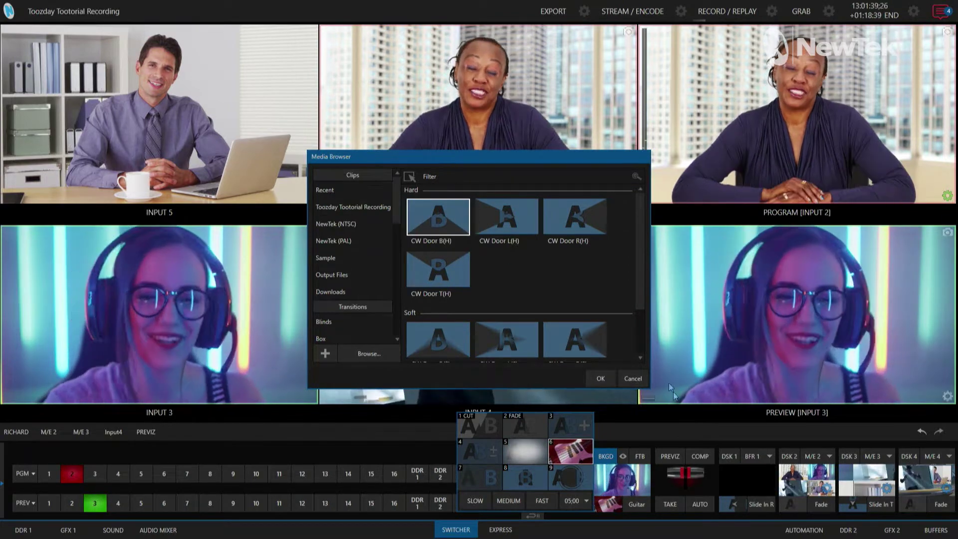
{"action": "left_click", "coordinate": [601, 378]}
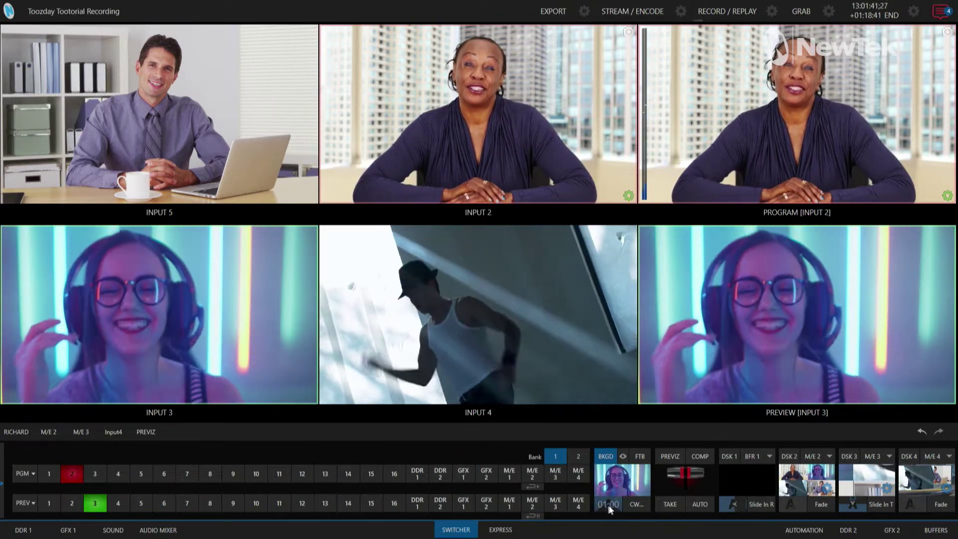
Step: Run the CW Door B(H) wipe with AUTO, taking Input 3 to Program
{"action": "left_click", "coordinate": [606, 502]}
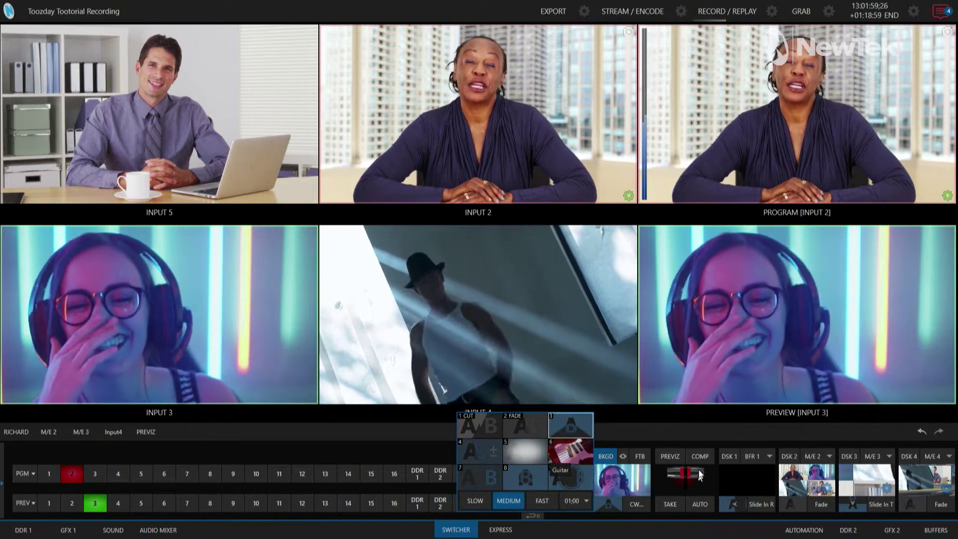
{"action": "left_click", "coordinate": [699, 503]}
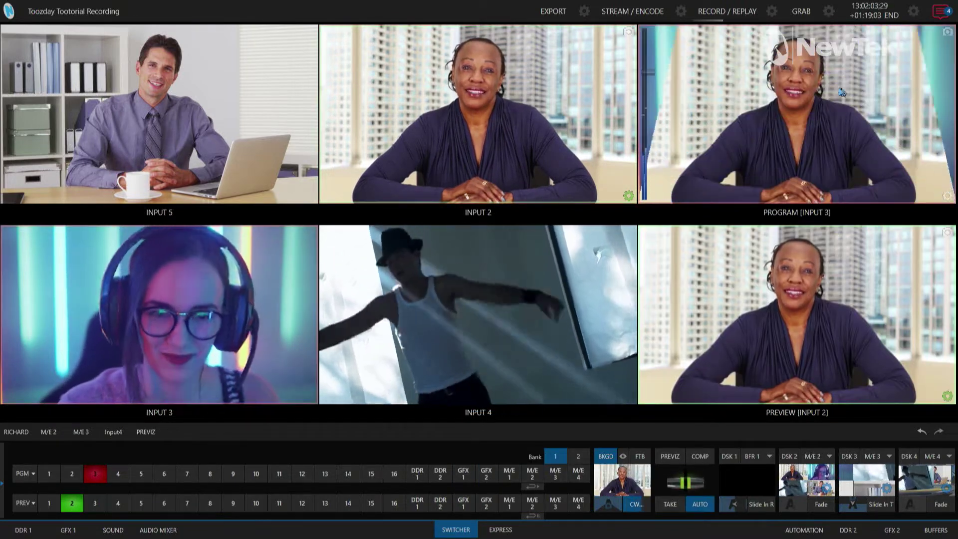
{"action": "left_click", "coordinate": [705, 503]}
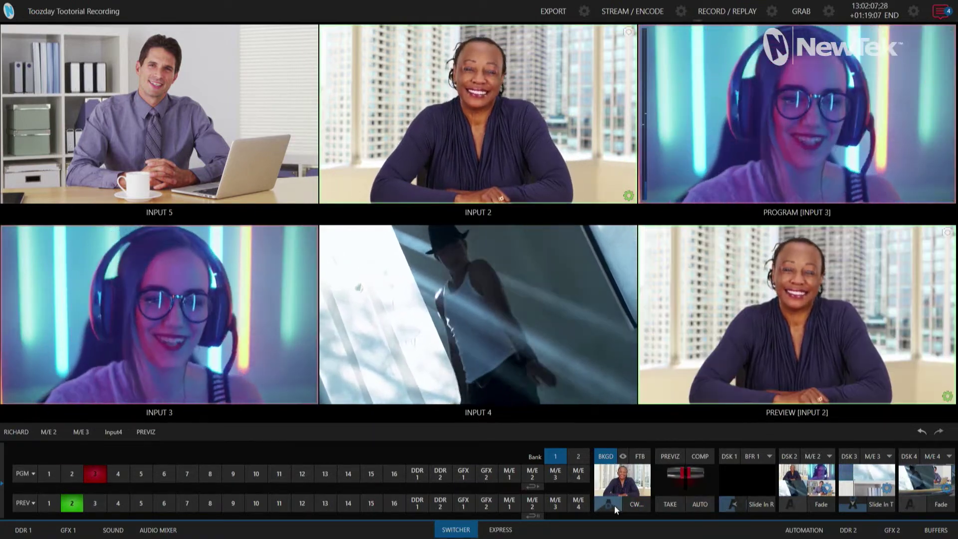
Step: Make Guitar the background transition and auto-take back to Input 2
{"action": "left_click", "coordinate": [611, 505]}
{"action": "left_click", "coordinate": [570, 451]}
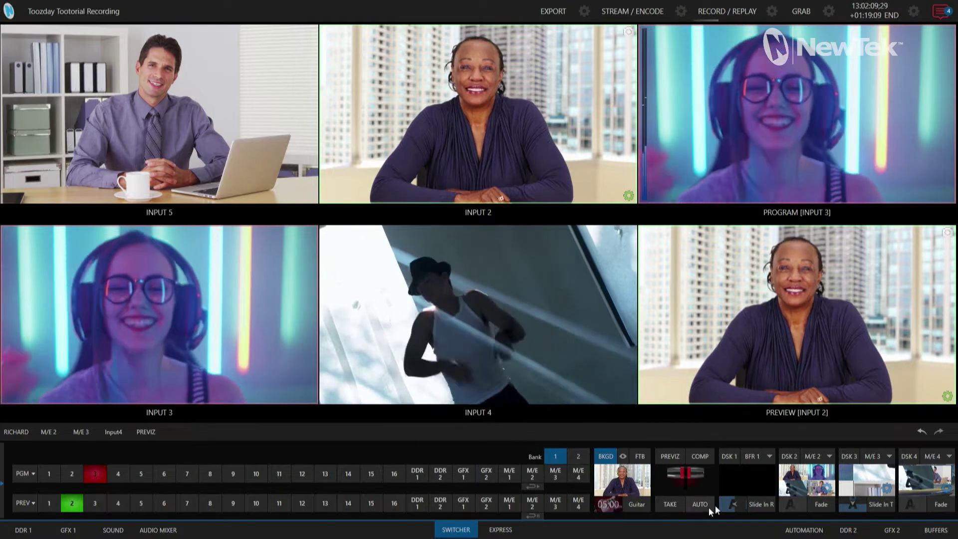
{"action": "left_click", "coordinate": [705, 501]}
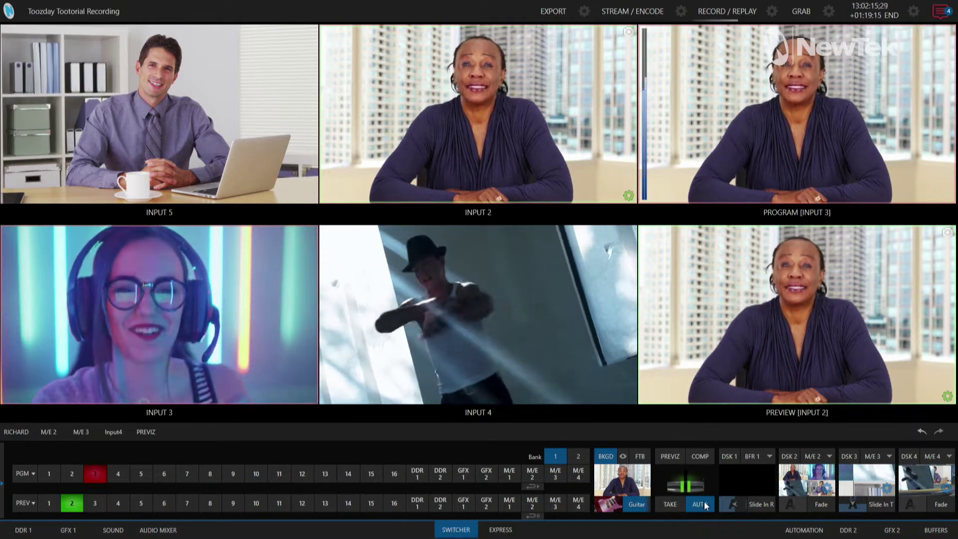
Step: Try the Slow, Medium and Fast speed presets, then settle on Medium at 02;02
{"action": "left_click", "coordinate": [613, 505]}
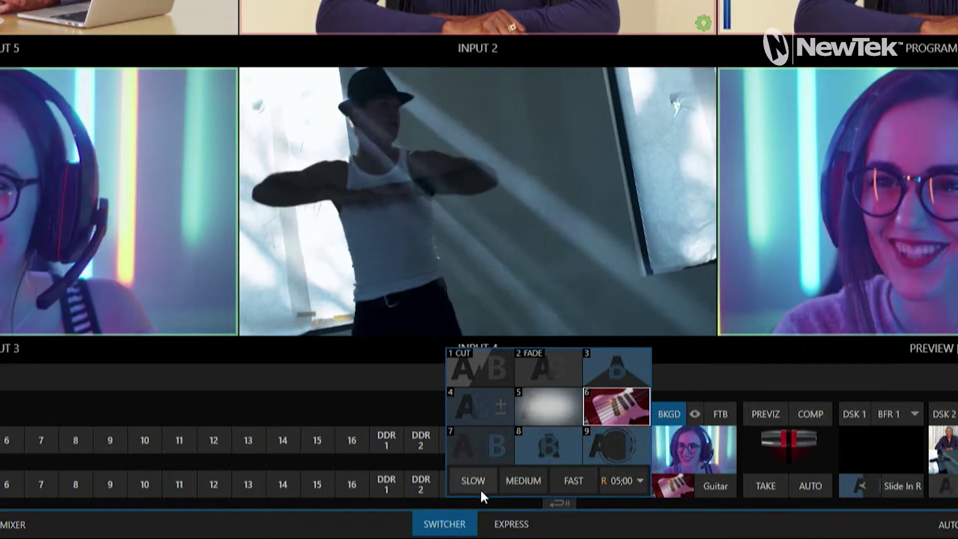
{"action": "left_click", "coordinate": [475, 481]}
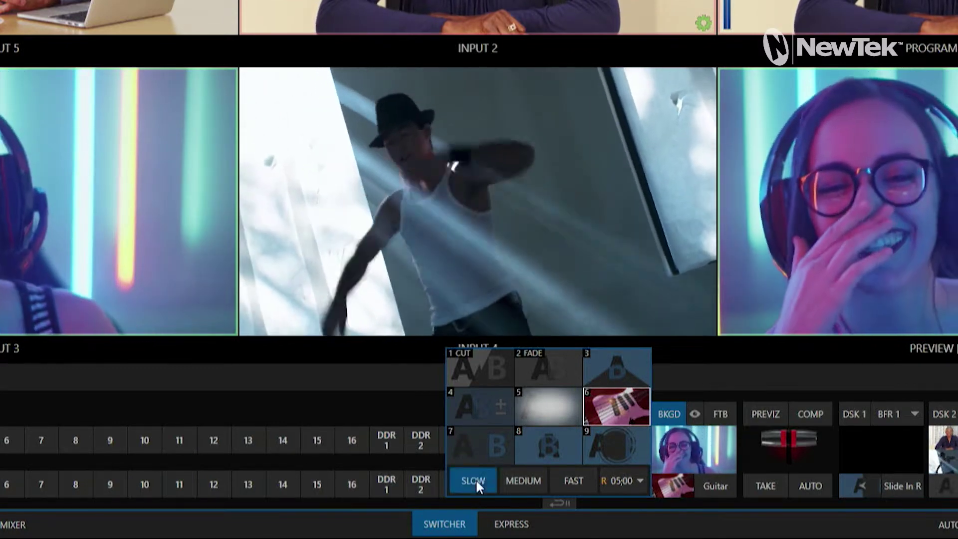
{"action": "left_click", "coordinate": [528, 481]}
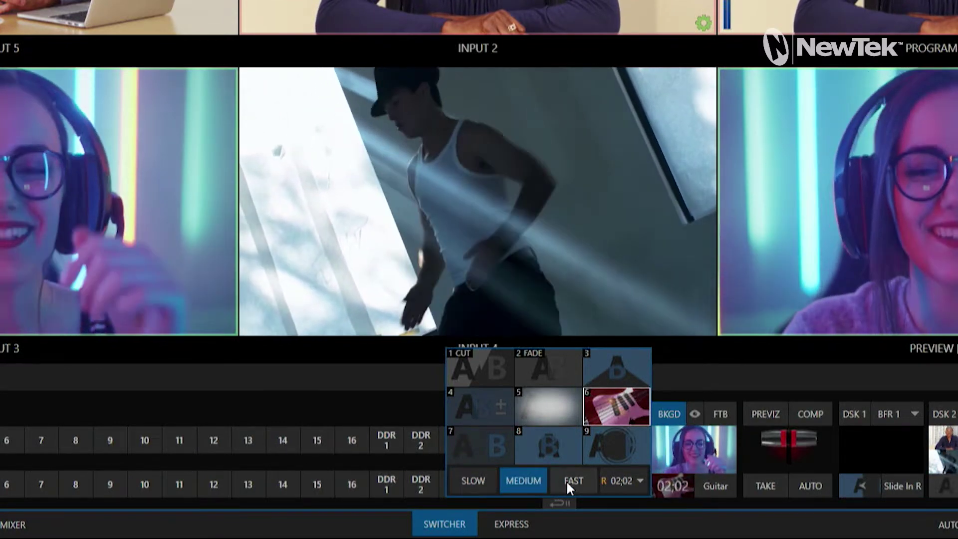
{"action": "left_click", "coordinate": [568, 480]}
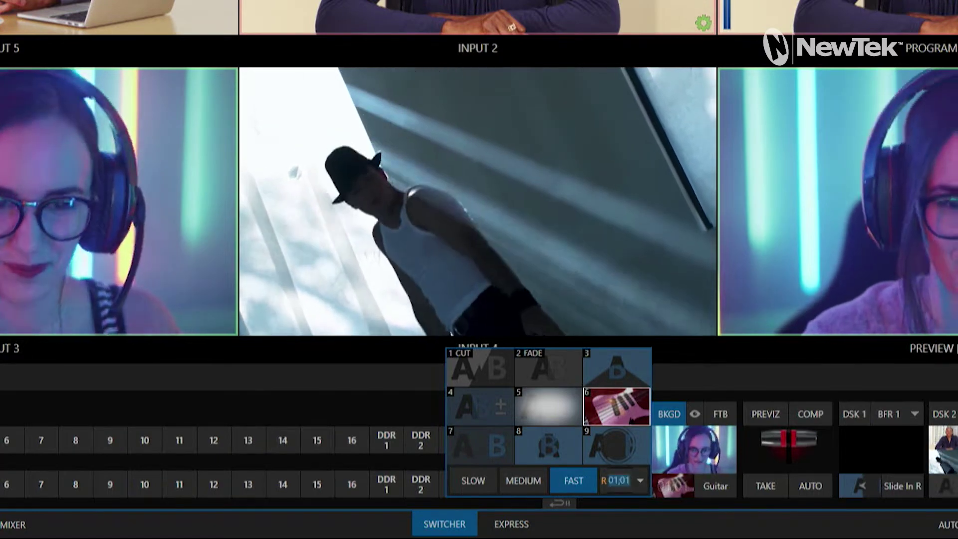
{"action": "left_click", "coordinate": [641, 480]}
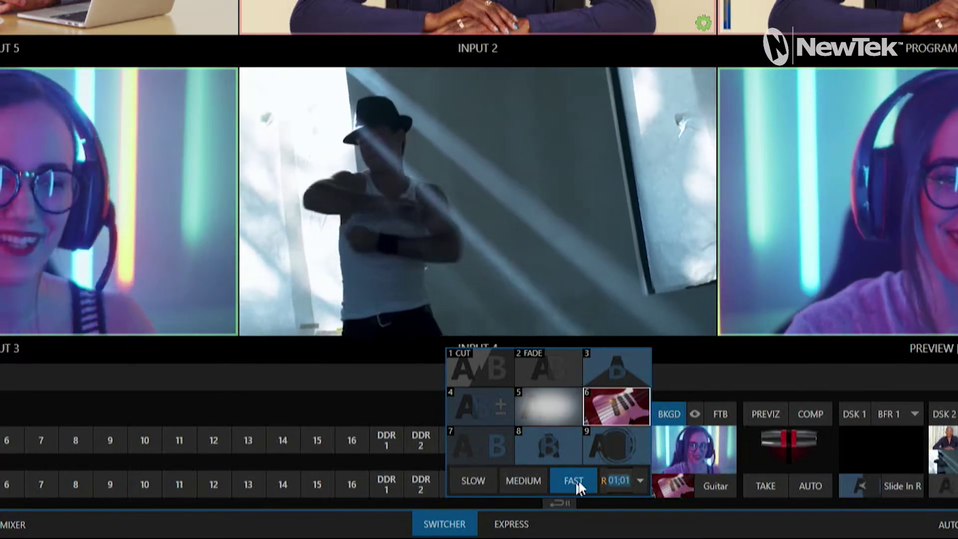
{"action": "mouse_move", "coordinate": [617, 400]}
{"action": "left_click", "coordinate": [476, 479]}
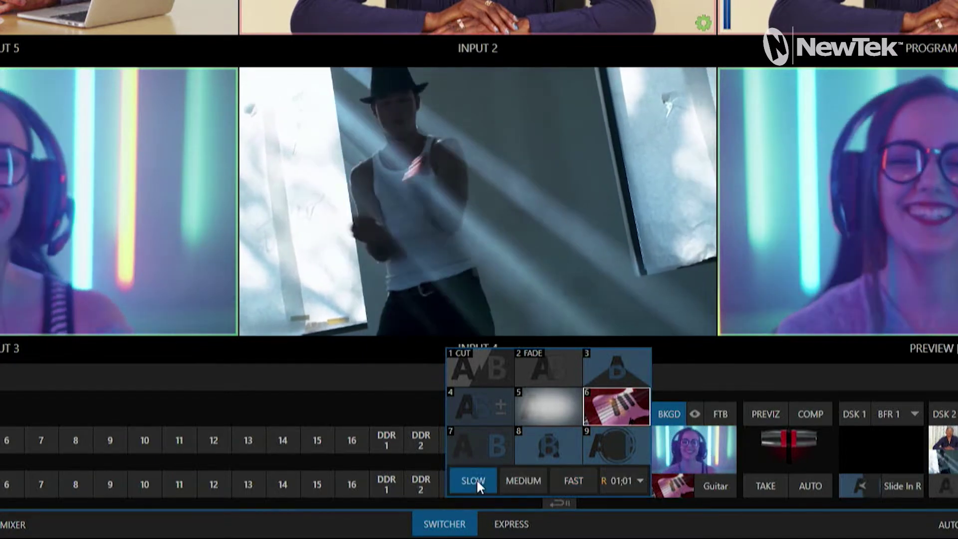
{"action": "left_click", "coordinate": [527, 478]}
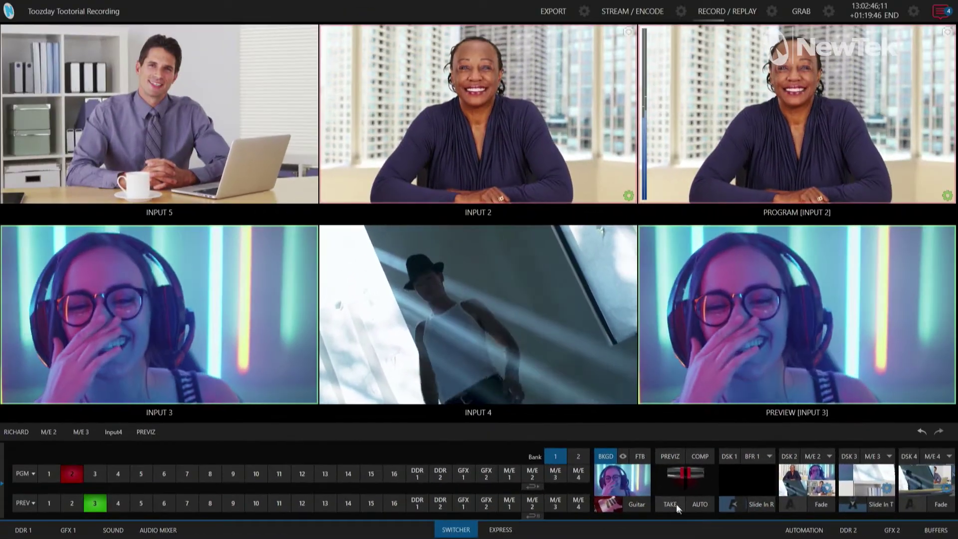
Step: Check the Guitar transition's duration in the BKGD bin and fire it with AUTO
{"action": "left_click", "coordinate": [673, 504]}
{"action": "left_click", "coordinate": [671, 504]}
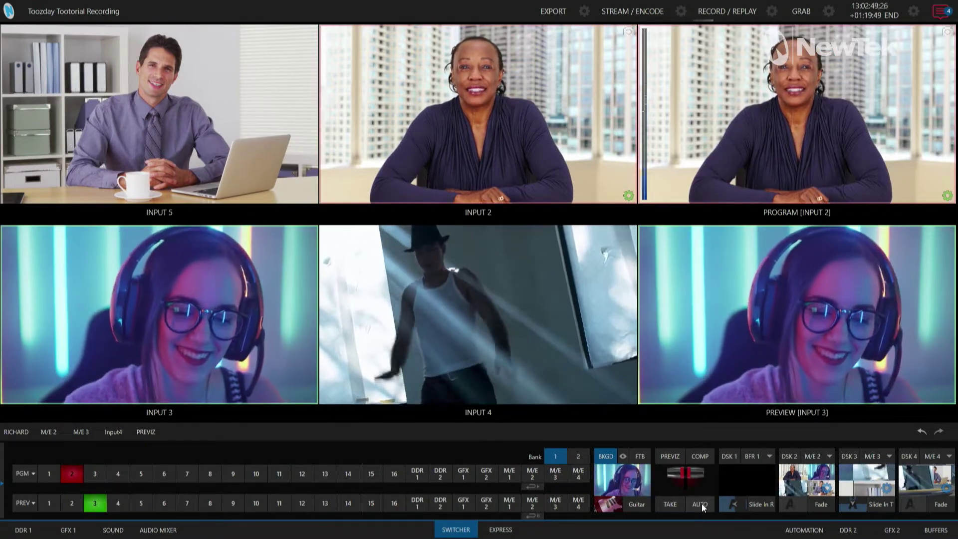
{"action": "left_click", "coordinate": [702, 506]}
{"action": "left_click", "coordinate": [702, 504]}
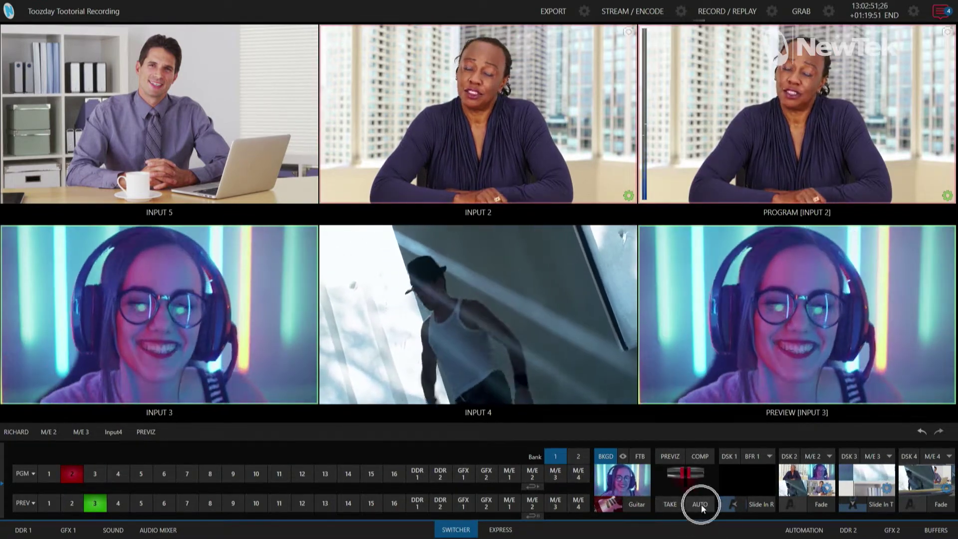
{"action": "left_click", "coordinate": [610, 506]}
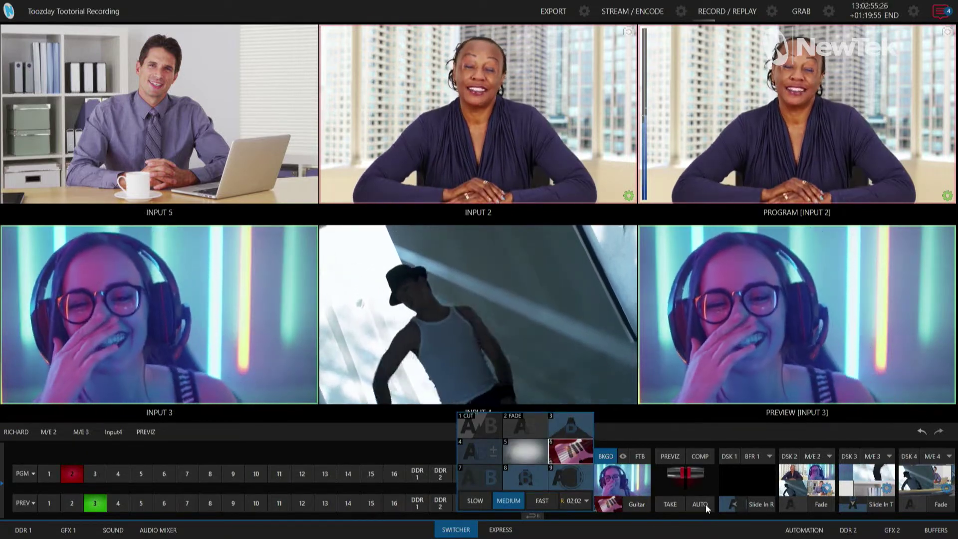
{"action": "mouse_move", "coordinate": [578, 459]}
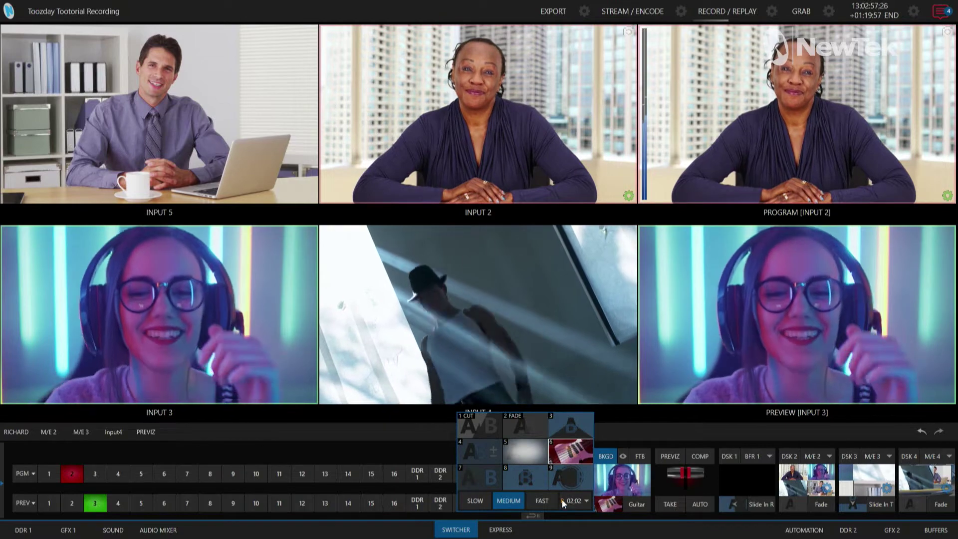
{"action": "left_click", "coordinate": [574, 501]}
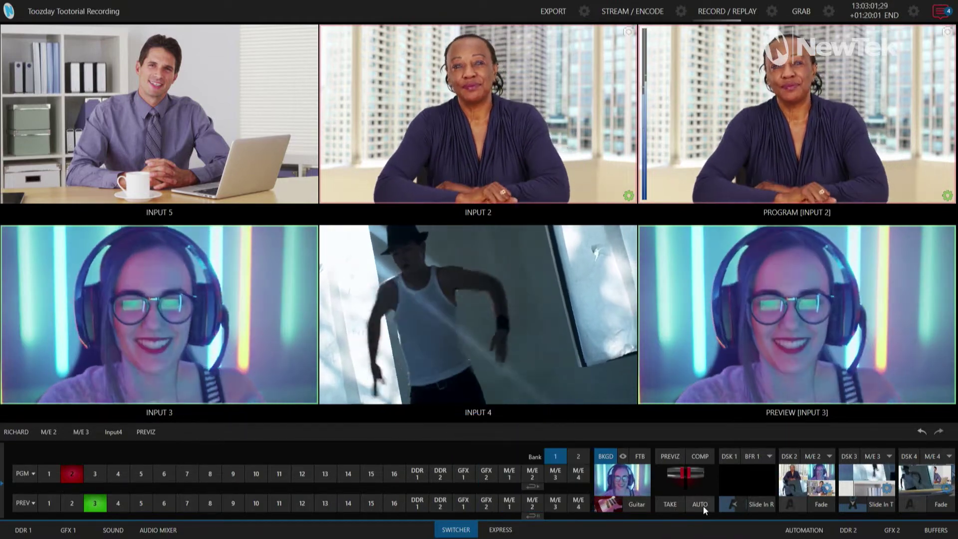
{"action": "left_click", "coordinate": [702, 505]}
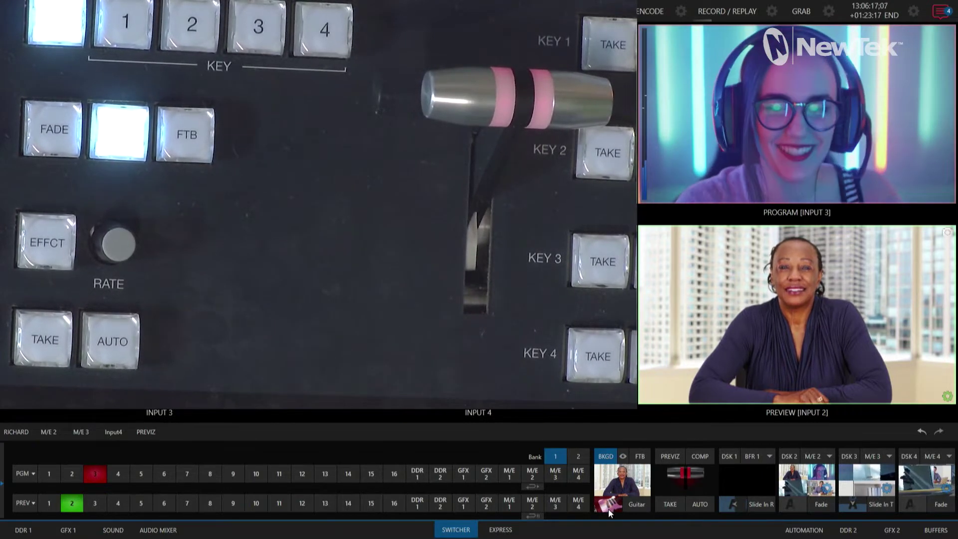
Step: Open the BKGD bin and scroll the Guitar transition's duration value to change its length
{"action": "left_click", "coordinate": [608, 507]}
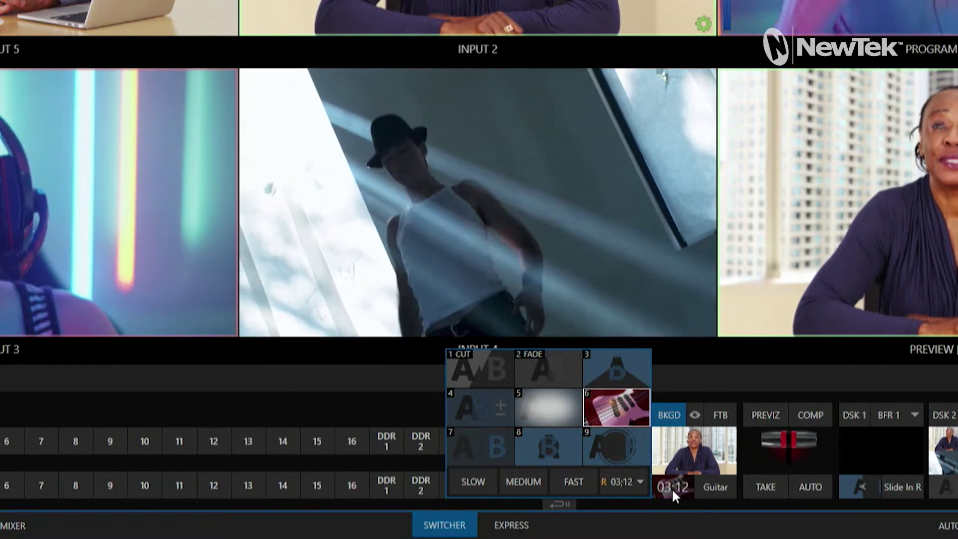
{"action": "scroll", "coordinate": [671, 487], "scroll_direction": "down", "scroll_amount": 5}
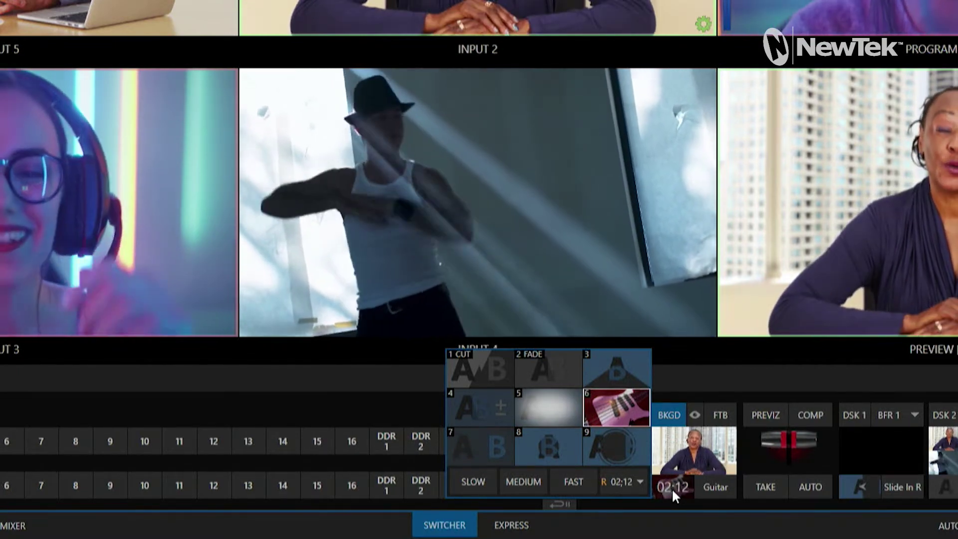
{"action": "scroll", "coordinate": [672, 487], "scroll_direction": "up", "scroll_amount": 1}
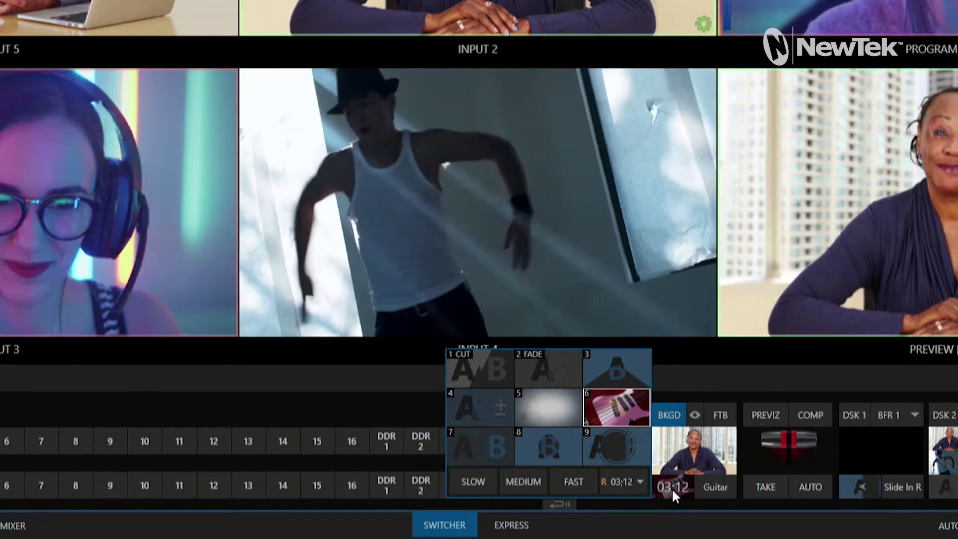
{"action": "scroll", "coordinate": [671, 487], "scroll_direction": "down", "scroll_amount": 1}
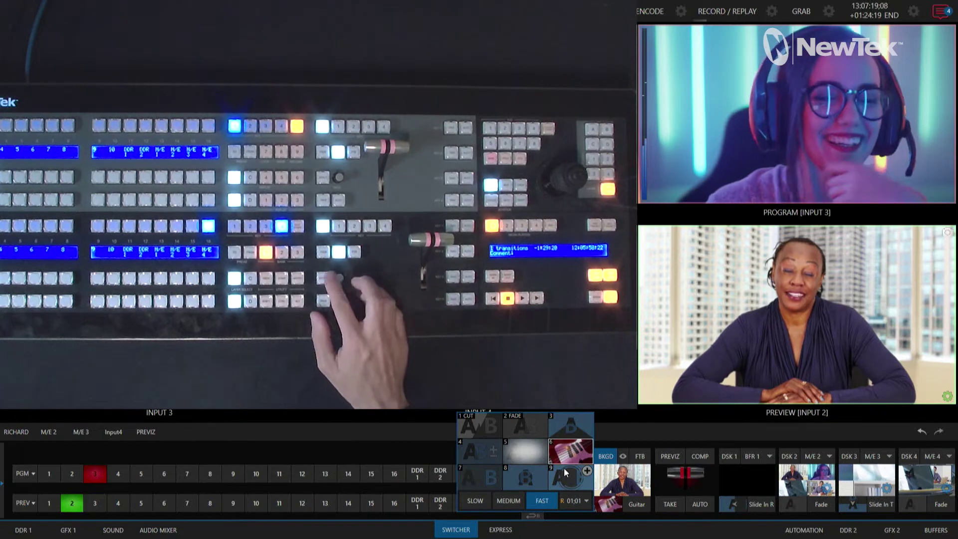
Step: Select the Non Additive Fade in transition slot 9 and fire it with the space bar
{"action": "left_click", "coordinate": [564, 468]}
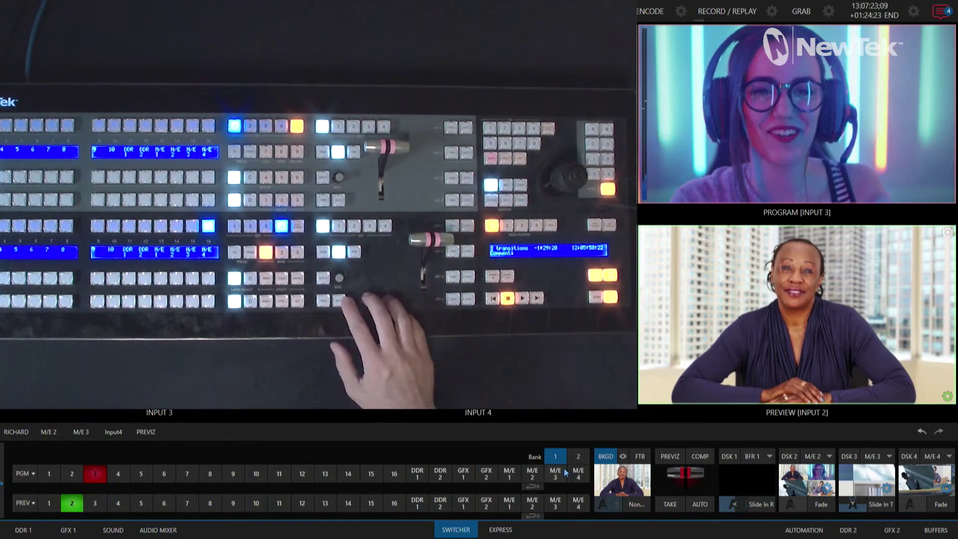
{"action": "key", "text": "space"}
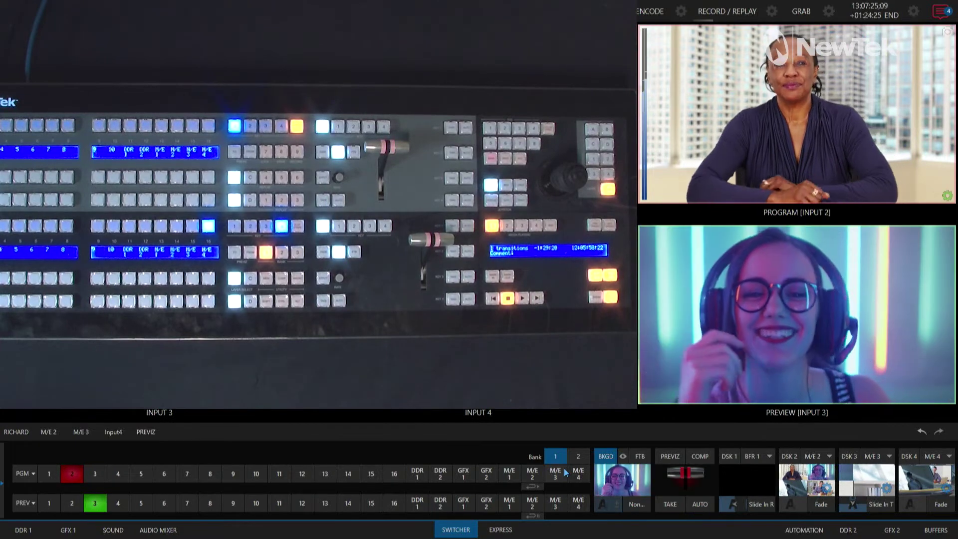